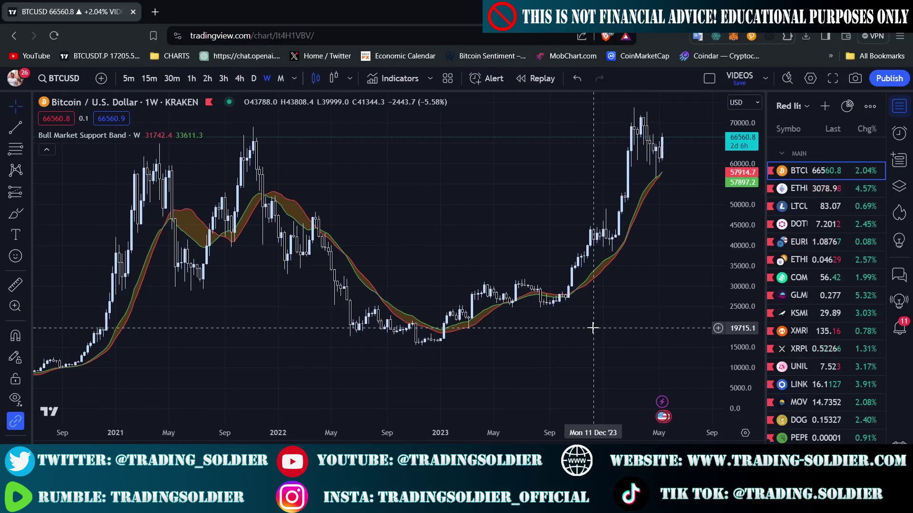
Step: Zoom out the weekly BTCUSD chart and pan back through its 2015–2022 price history
scroll(407, 219, down, 1)
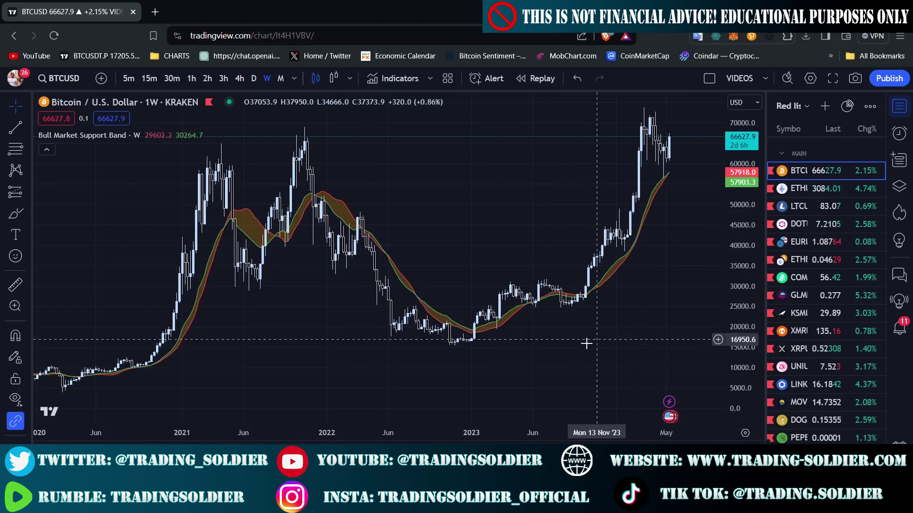
scroll(582, 347, down, 3)
scroll(431, 352, down, 5)
drag(546, 275, 588, 301)
scroll(373, 323, up, 3)
drag(352, 310, 658, 312)
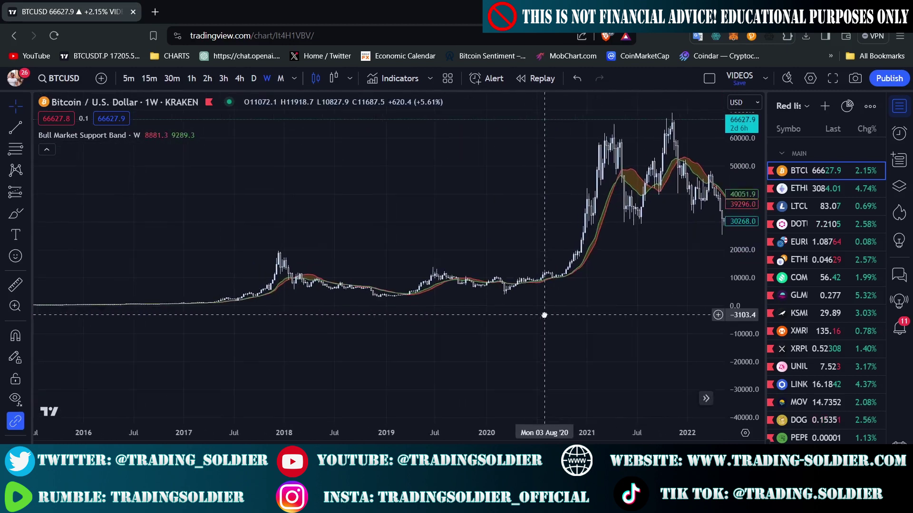
drag(761, 332, 761, 266)
drag(419, 210, 376, 170)
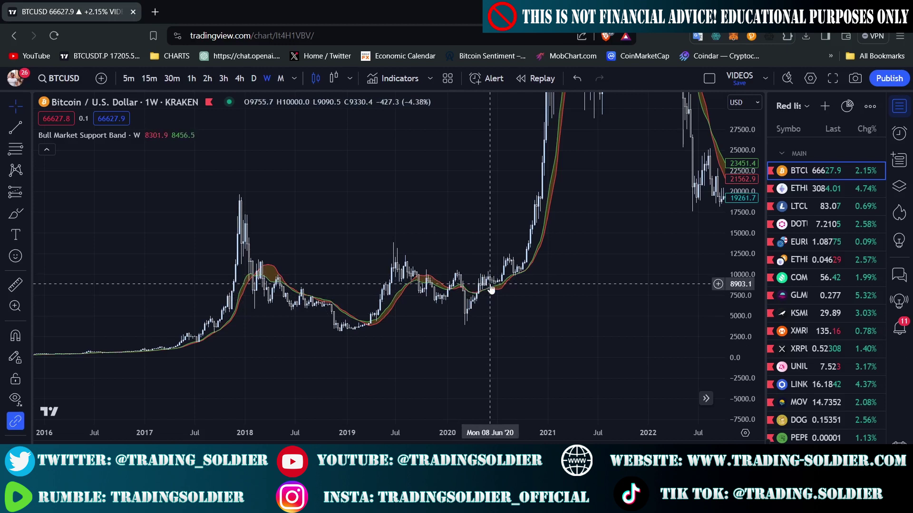
Step: Fit the price scale to about 75k and frame the 2019–2025 cycle on the chart
drag(615, 175, 499, 376)
drag(756, 247, 756, 299)
drag(691, 230, 511, 237)
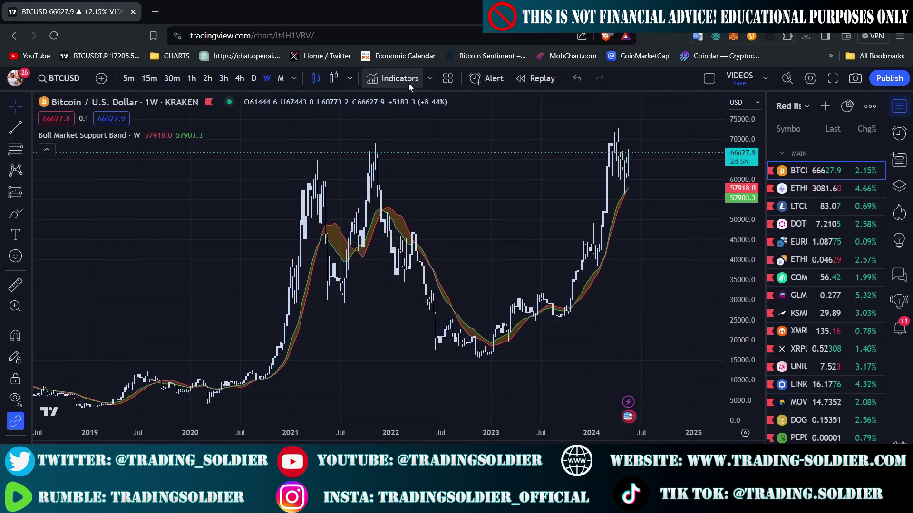
scroll(453, 241, up, 1)
drag(453, 241, 475, 237)
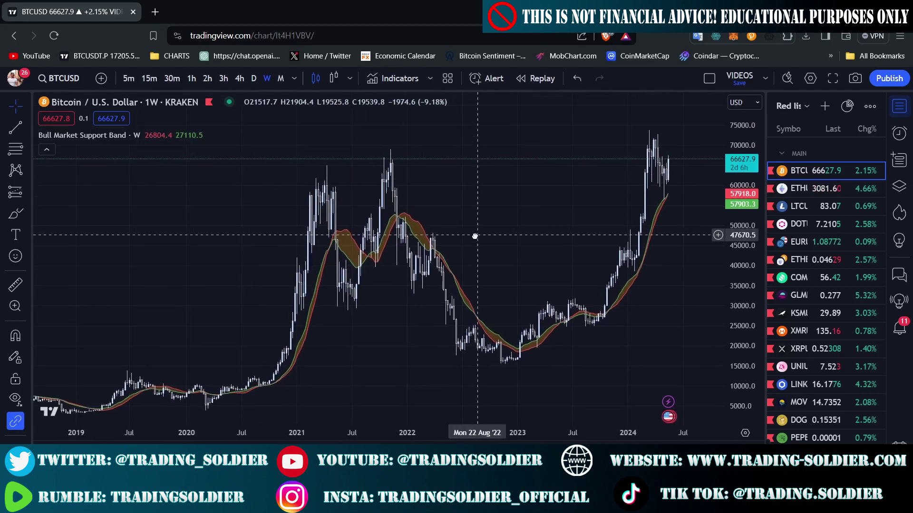
click(411, 80)
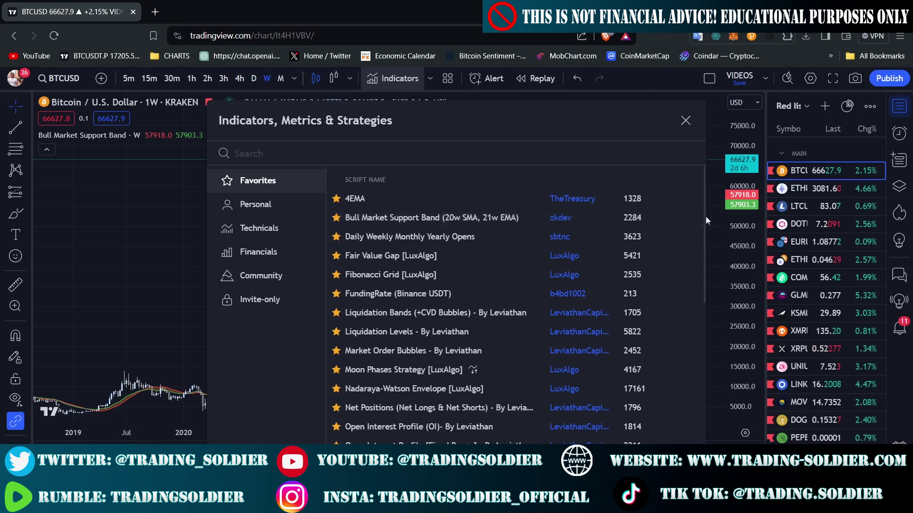
click(687, 220)
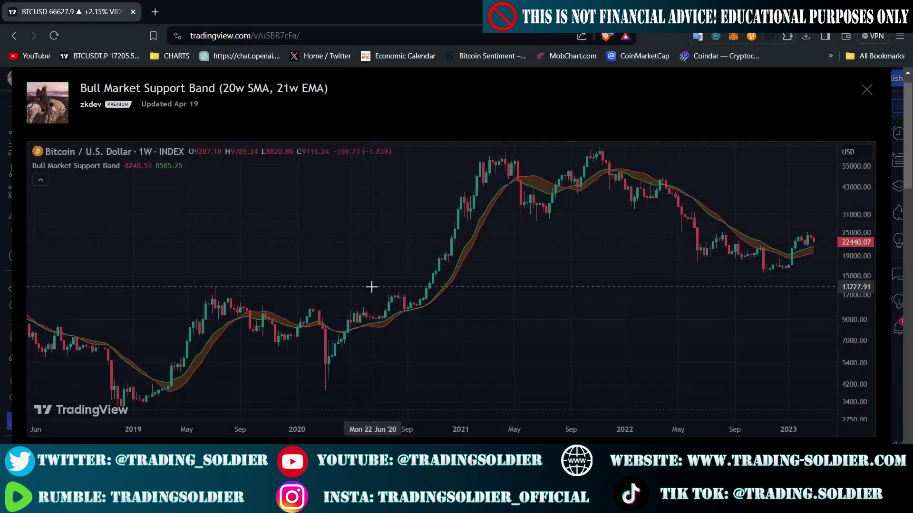
scroll(361, 271, down, 5)
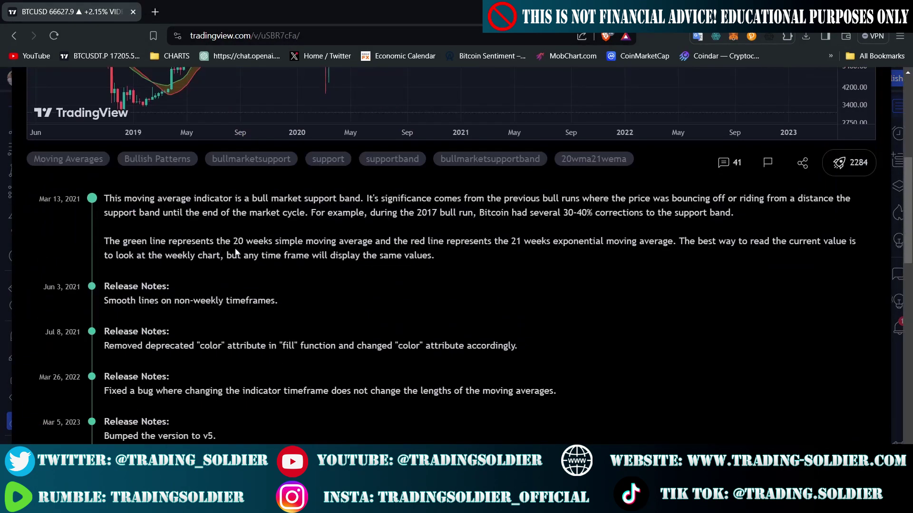
drag(234, 241, 373, 239)
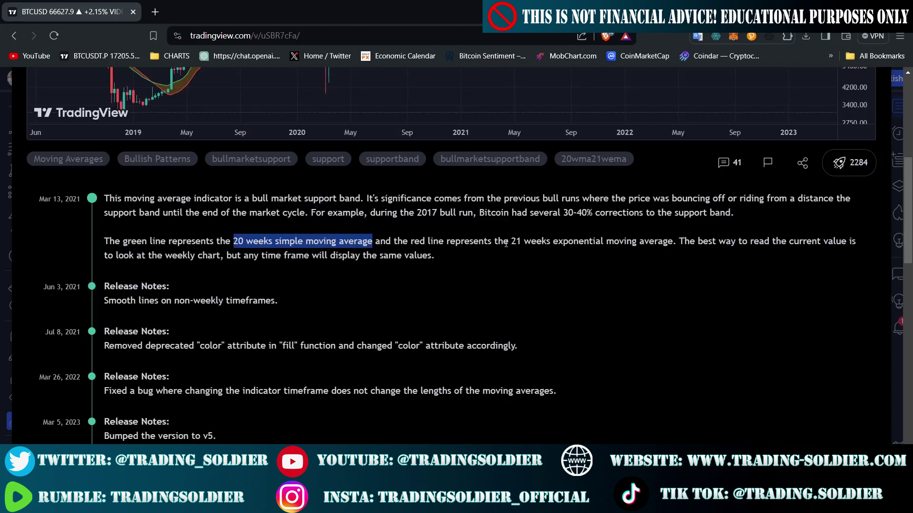
drag(512, 242, 665, 244)
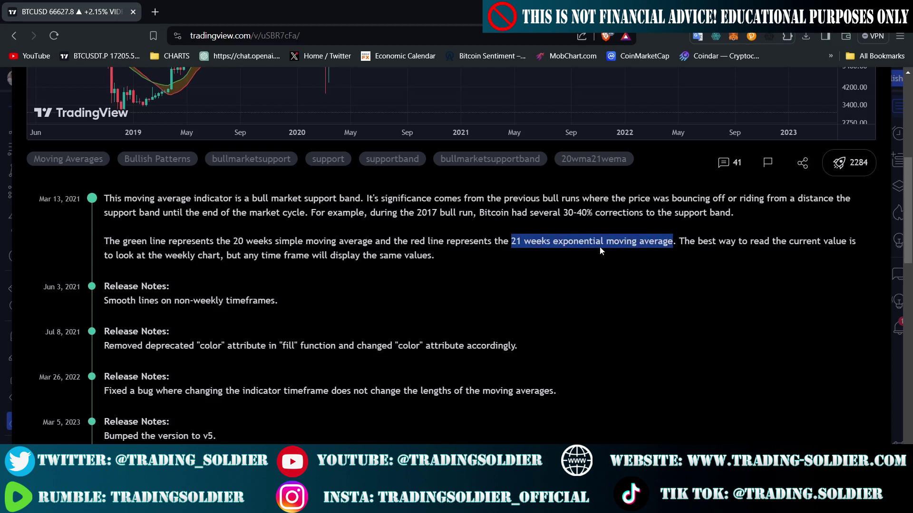
scroll(694, 276, up, 5)
click(638, 237)
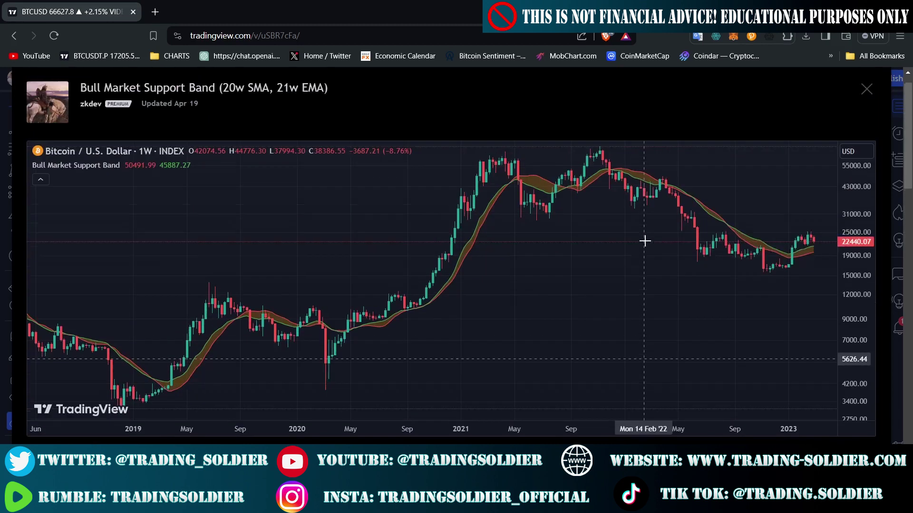
scroll(476, 340, down, 3)
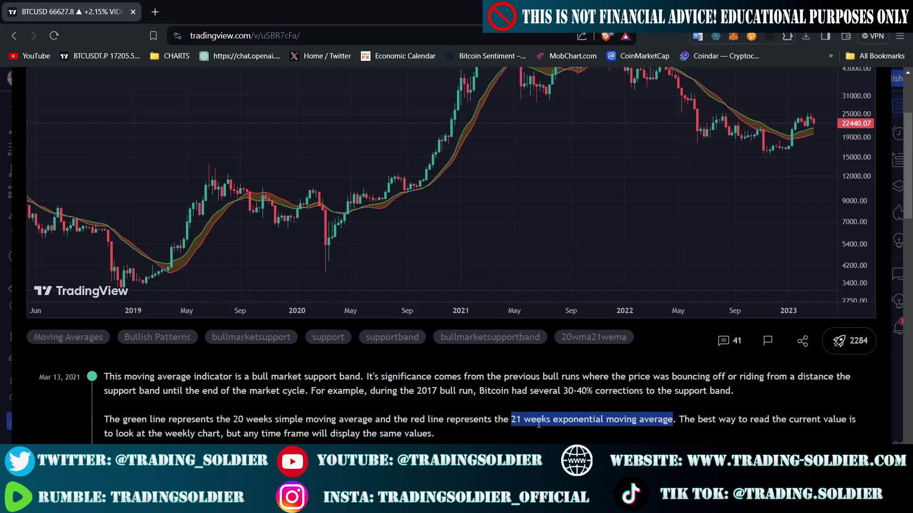
scroll(523, 230, up, 1)
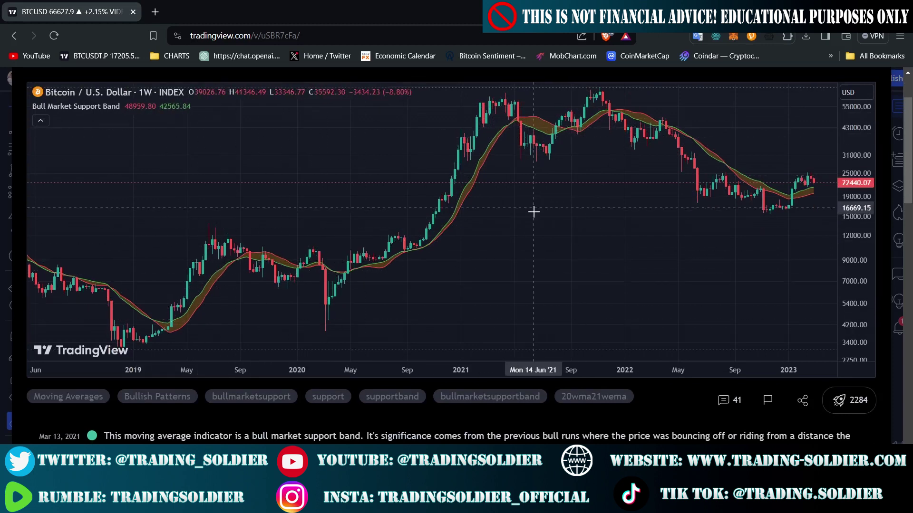
scroll(443, 208, down, 1)
scroll(839, 94, up, 3)
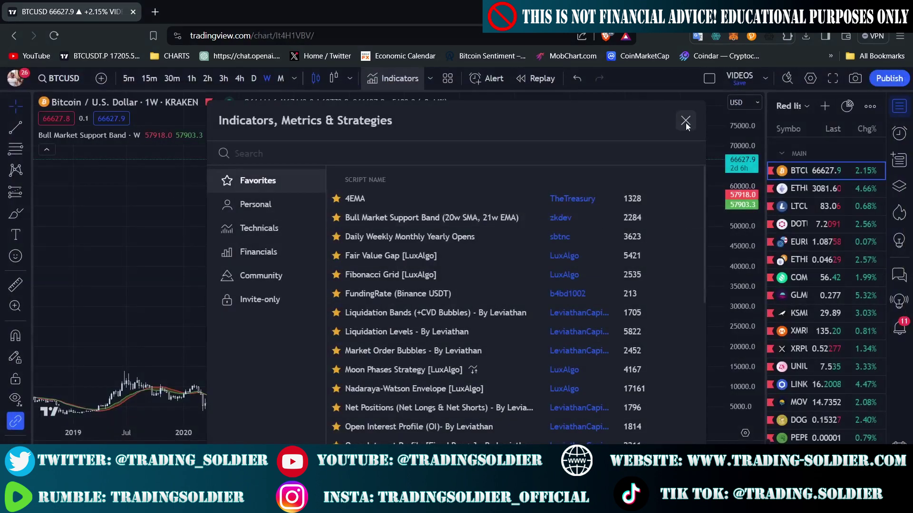
Step: Close the indicator description and frame the weekly chart from Sep 2020 to 2025
click(686, 122)
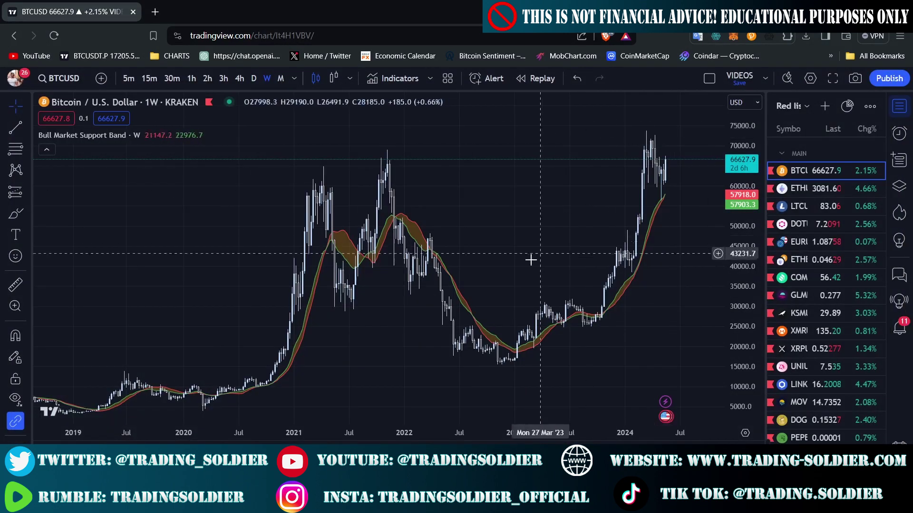
drag(530, 259, 420, 242)
scroll(419, 241, up, 3)
drag(354, 240, 457, 251)
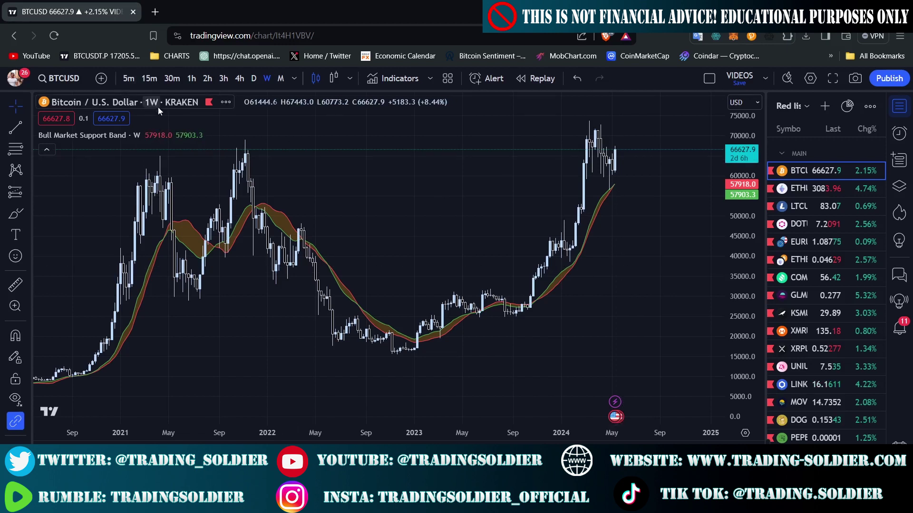
click(254, 80)
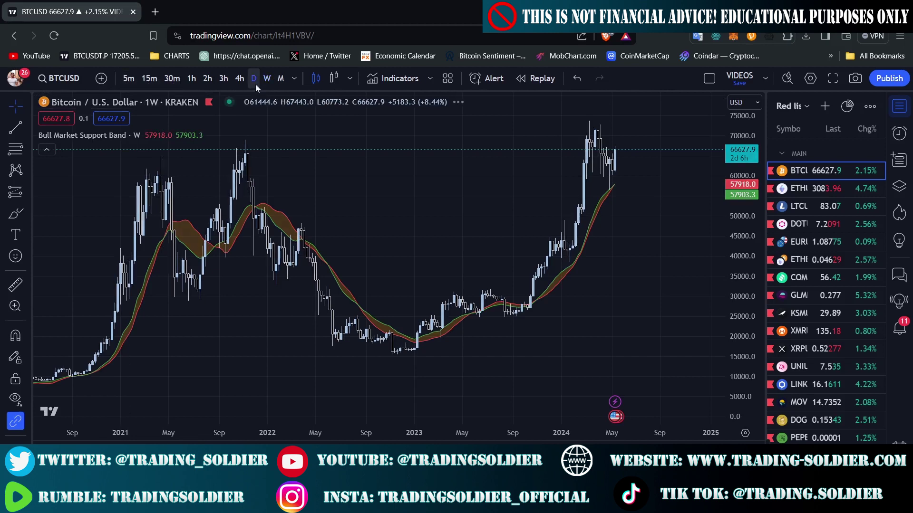
scroll(514, 252, down, 5)
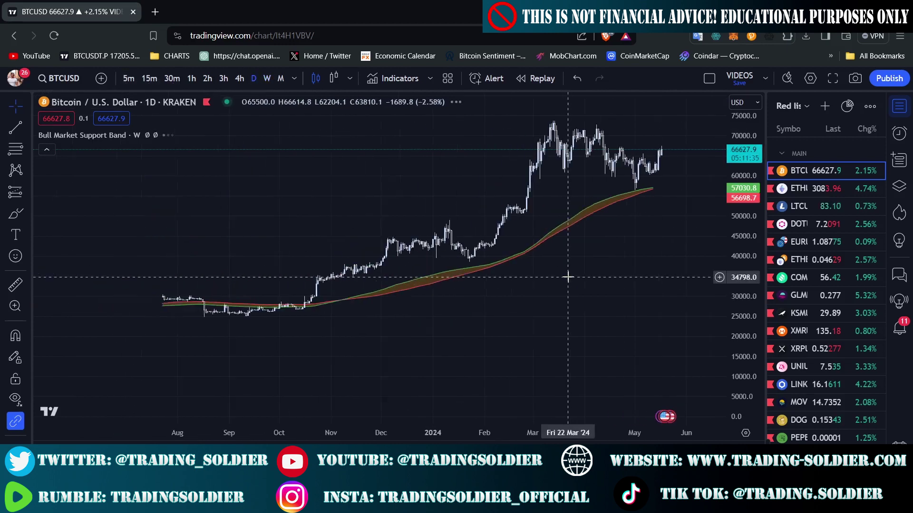
click(268, 79)
scroll(602, 241, up, 4)
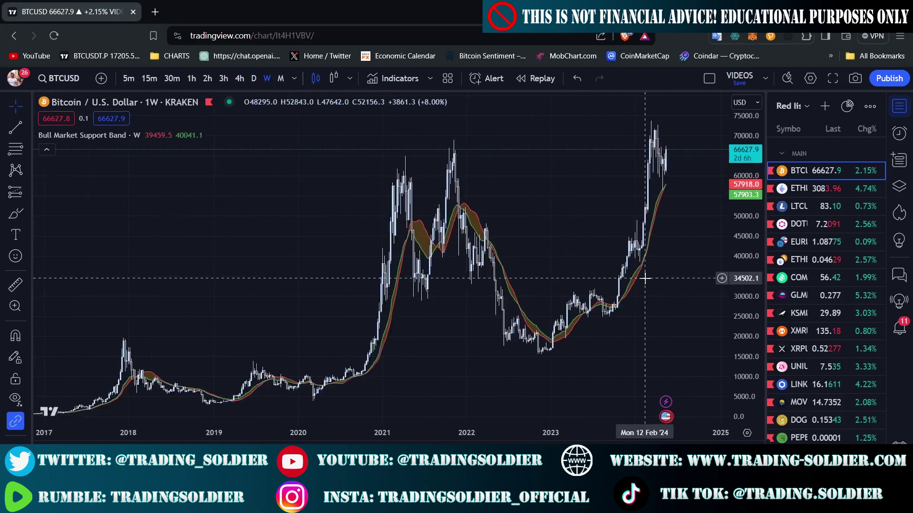
scroll(525, 255, up, 3)
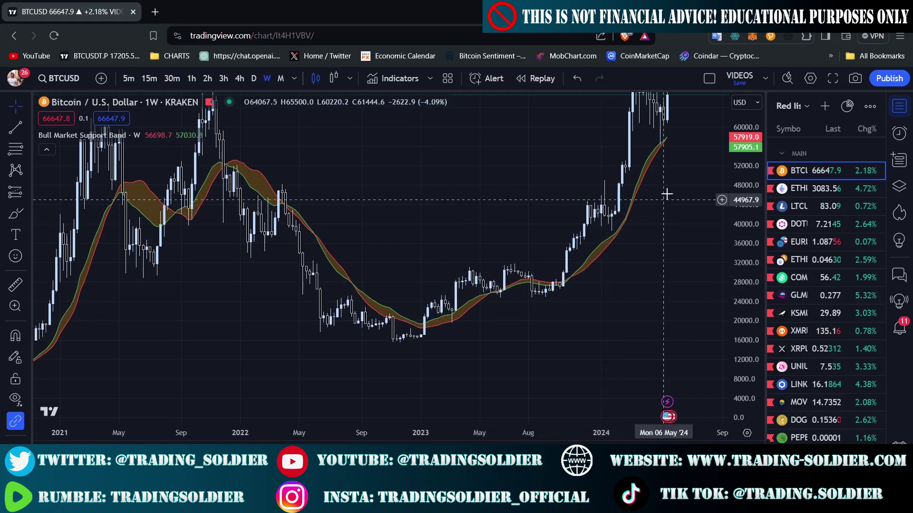
Step: Zoom and pan the weekly chart to frame Aug 2019–Oct 2022 around the 2021 rally
drag(667, 194, 623, 202)
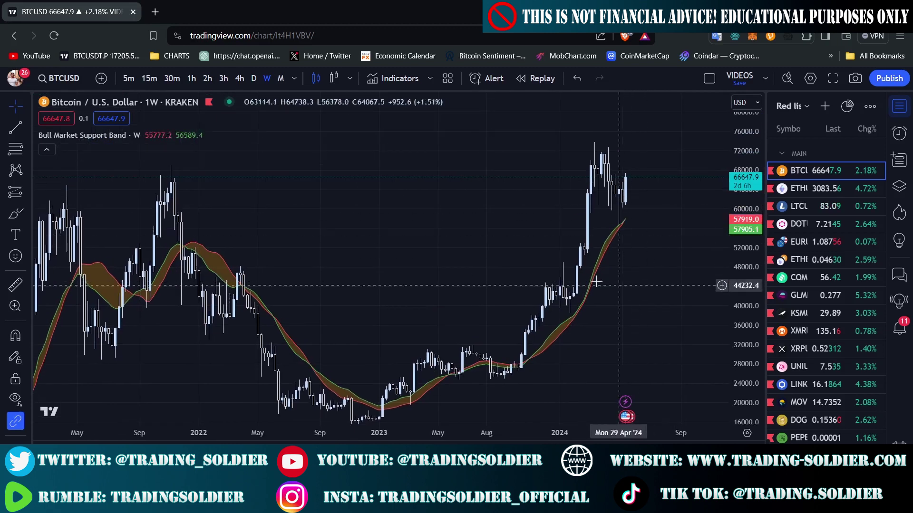
drag(402, 409, 435, 337)
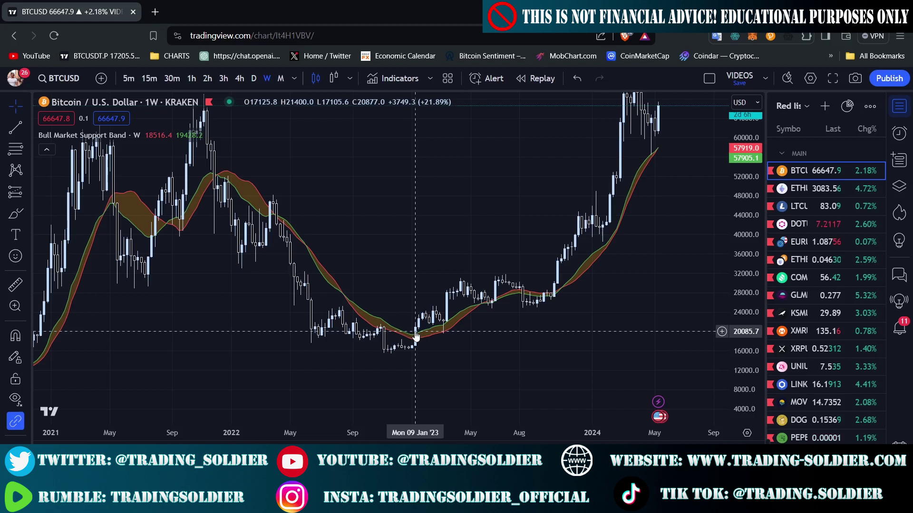
scroll(415, 336, down, 5)
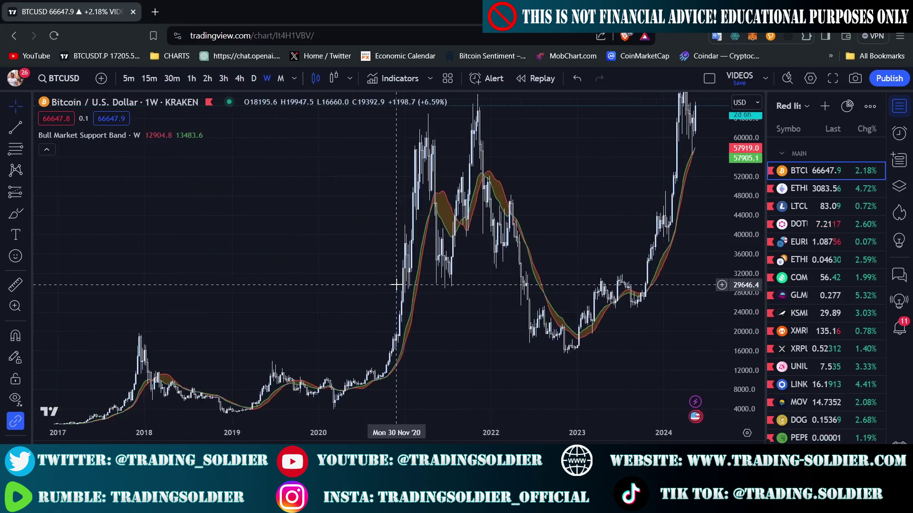
scroll(396, 285, down, 3)
scroll(607, 359, up, 3)
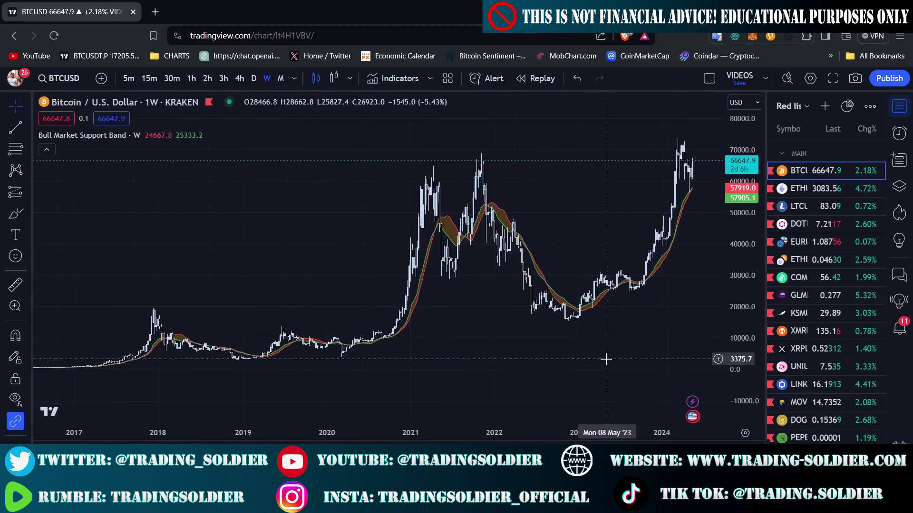
drag(463, 349, 488, 335)
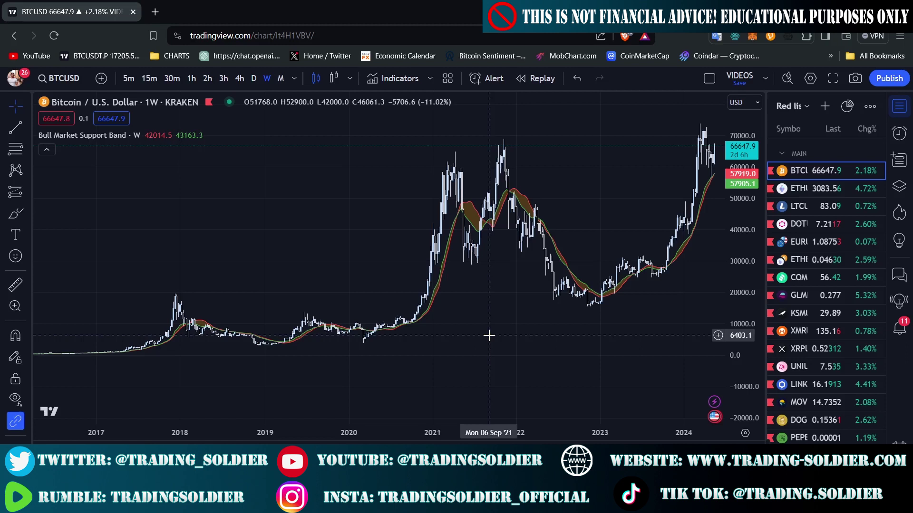
scroll(484, 263, up, 2)
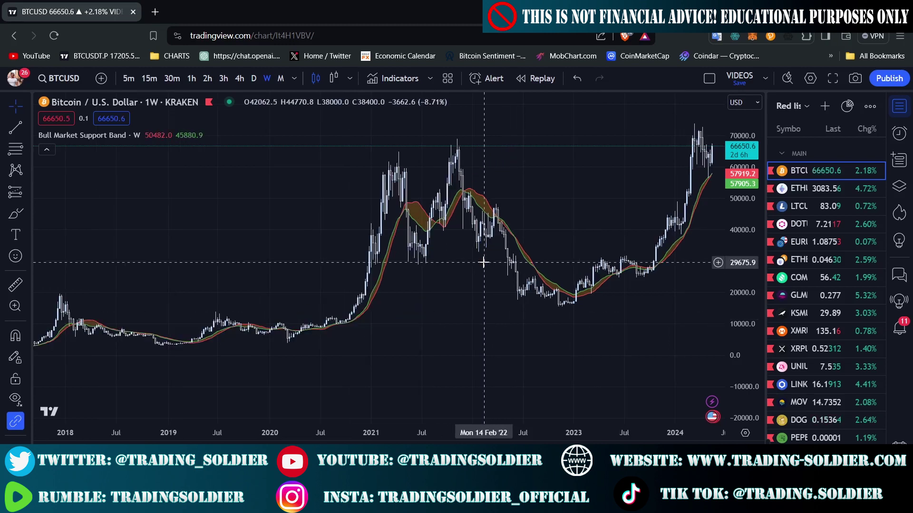
scroll(421, 312, up, 4)
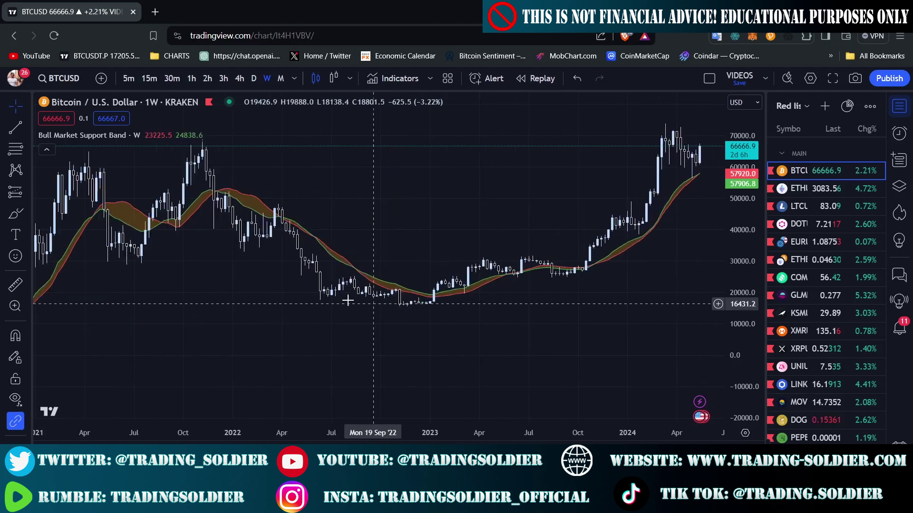
drag(282, 268, 525, 228)
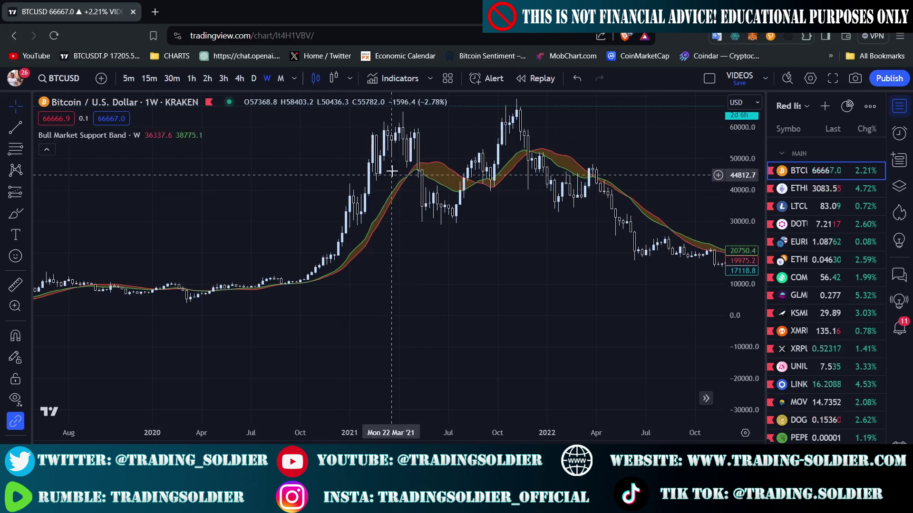
Step: Draw a vertical measurement line from a peak down to the support band, then shift it toward 2017
drag(399, 135, 399, 182)
click(420, 225)
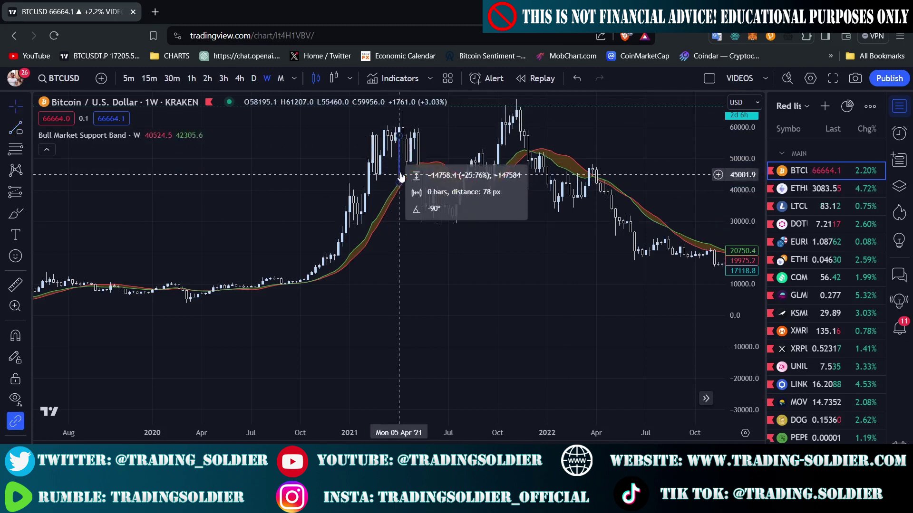
scroll(399, 165, down, 5)
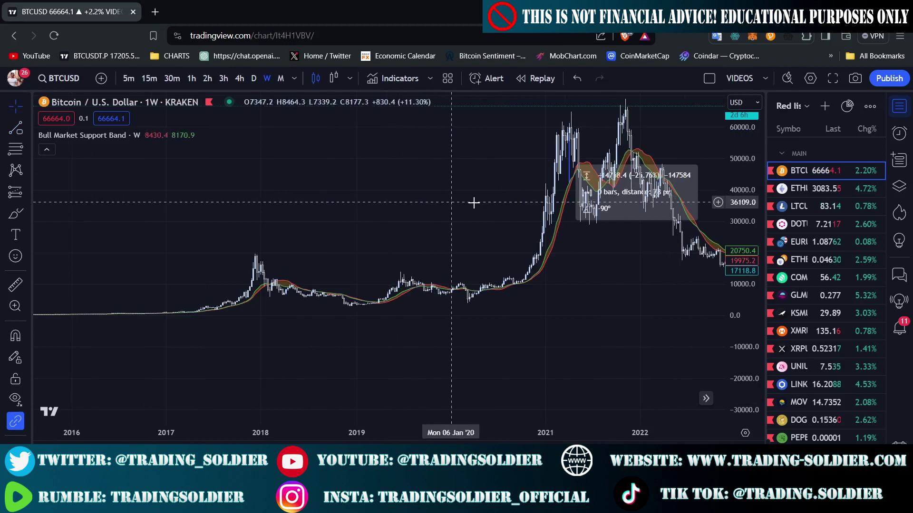
drag(571, 173, 199, 253)
Step: Place the measurement from the December 2017 peak to the support band, about −45%
scroll(293, 257, up, 2)
drag(292, 257, 577, 176)
scroll(739, 296, up, 3)
scroll(418, 300, up, 4)
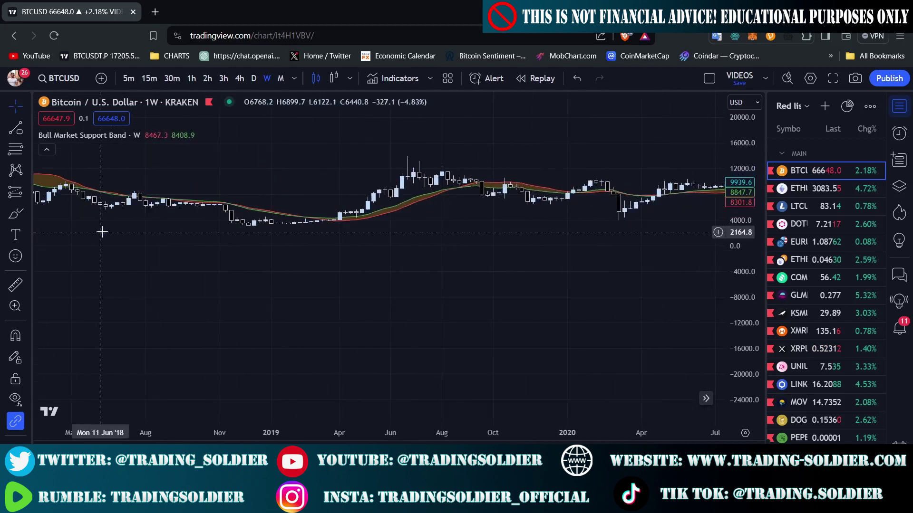
drag(102, 238, 523, 319)
mouse_move(199, 146)
mouse_down()
mouse_move(343, 183)
mouse_move(366, 176)
mouse_move(359, 233)
mouse_up()
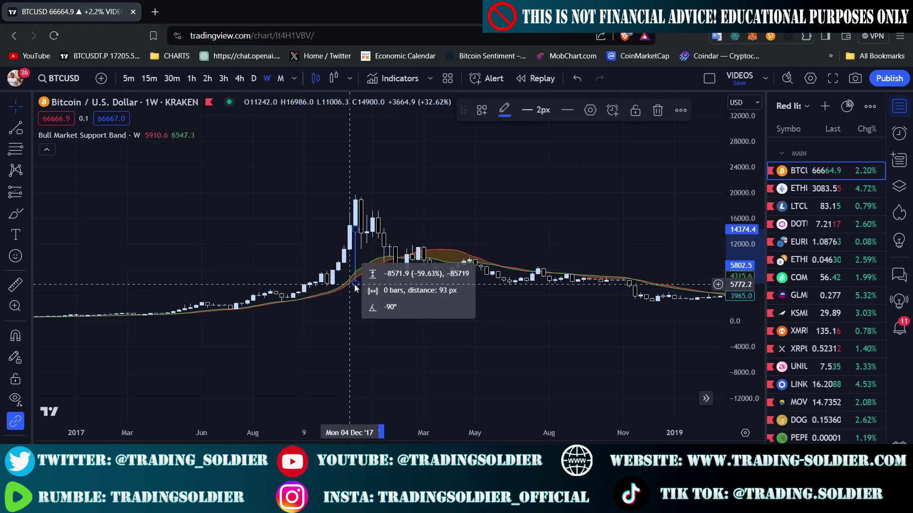
drag(354, 282, 356, 274)
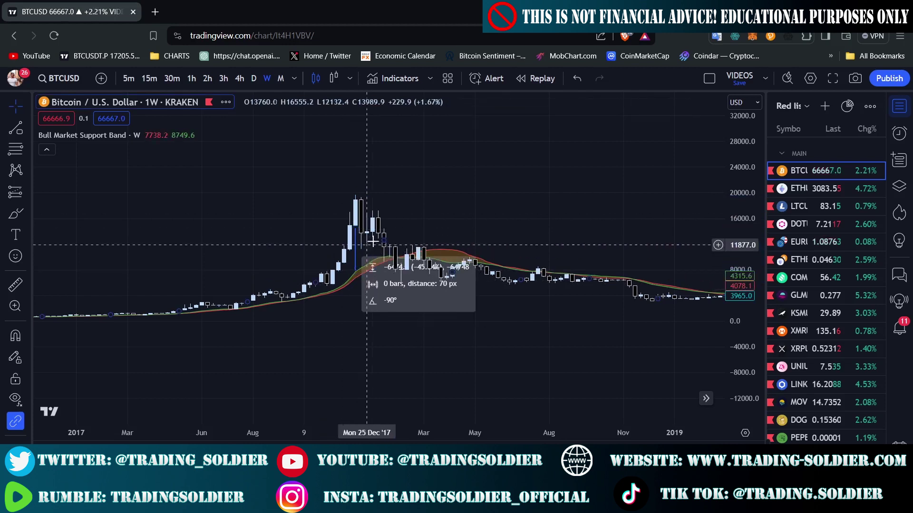
Step: Scroll the chart forward to bring the 2024 rally into view
scroll(398, 236, down, 2)
click(393, 257)
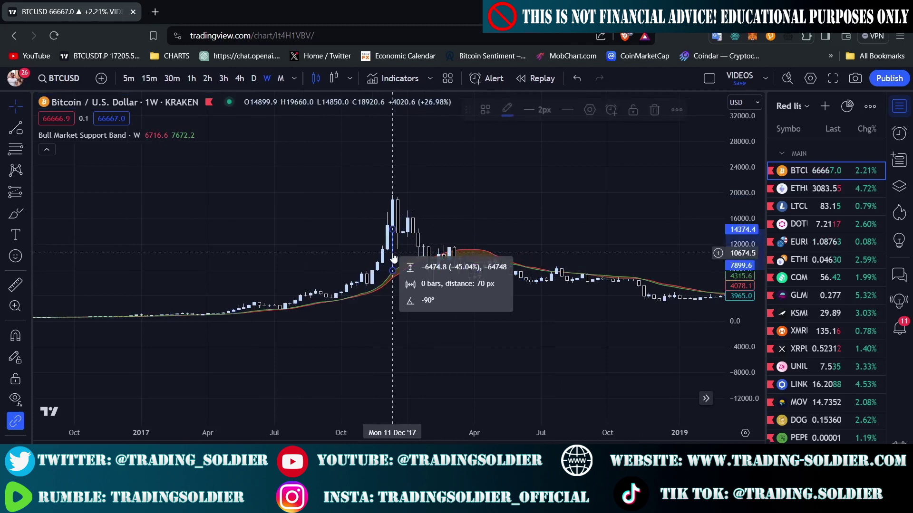
scroll(403, 190, right, 10)
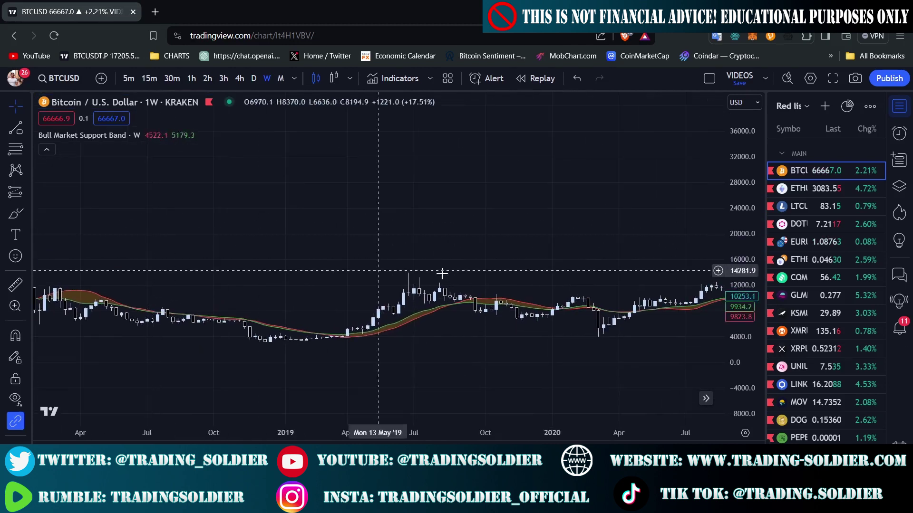
scroll(399, 206, right, 18)
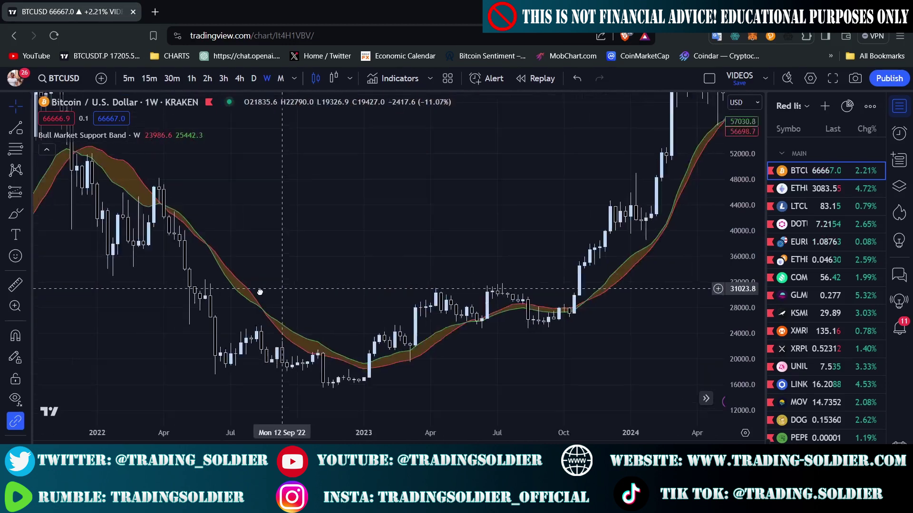
scroll(371, 238, right, 3)
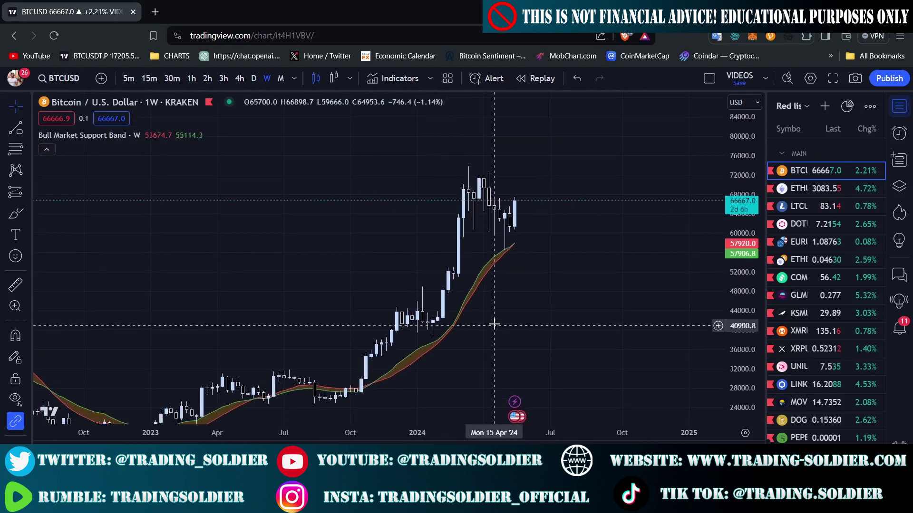
Step: Draw a trend line from the March 2024 high to the support band, measuring about −21%
key(alt+t)
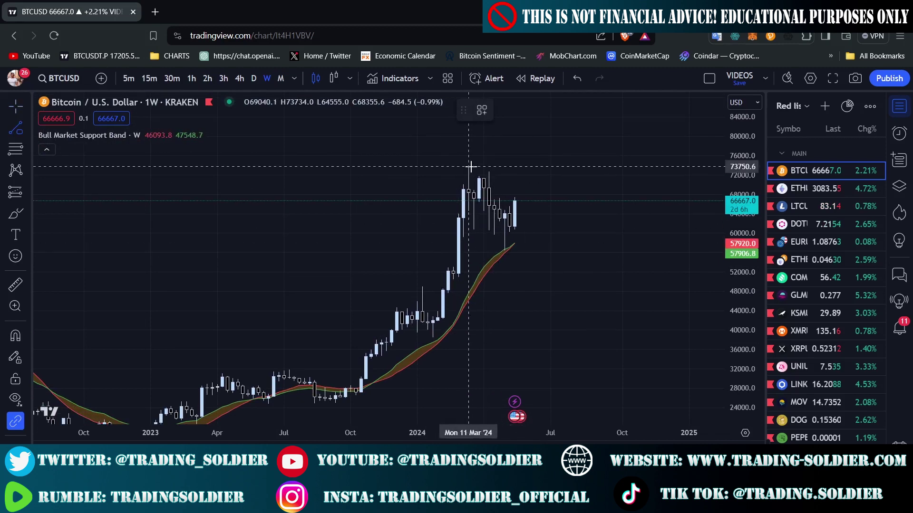
click(474, 204)
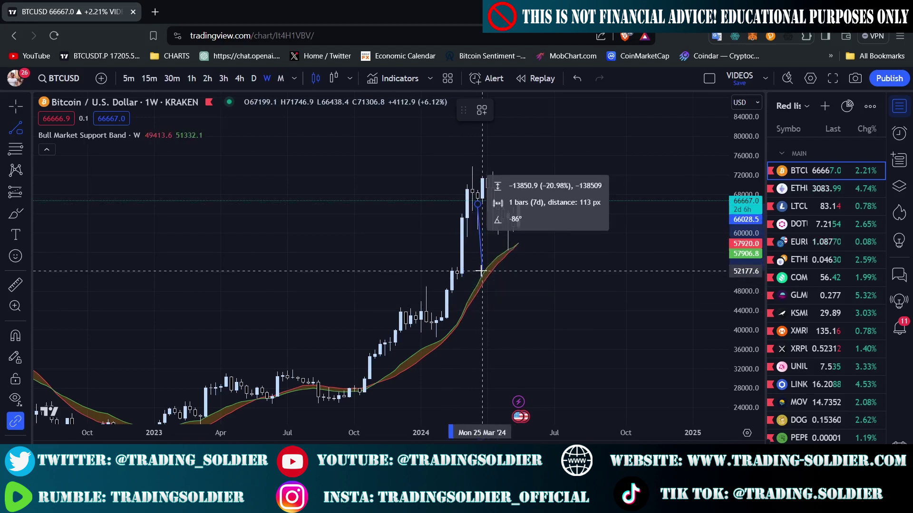
click(481, 271)
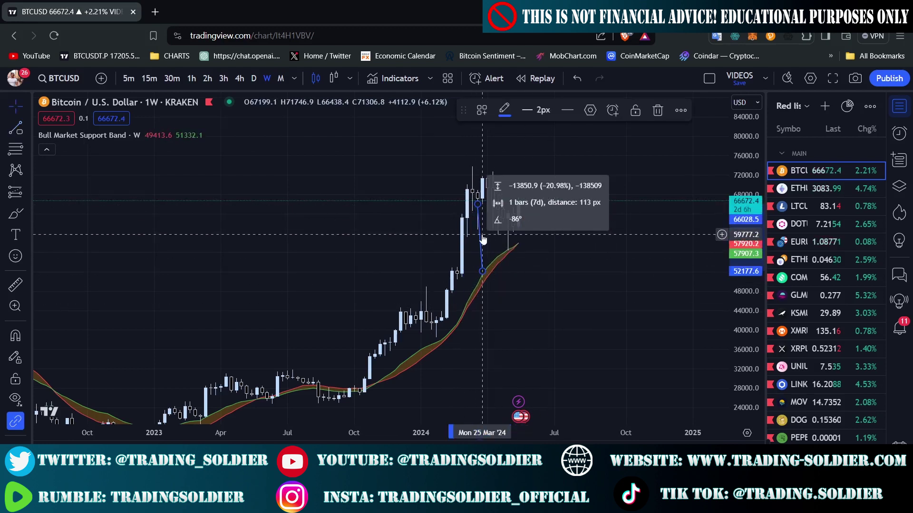
Step: Delete the 2024 measurement line and pan back to late 2020–2023
key(Delete)
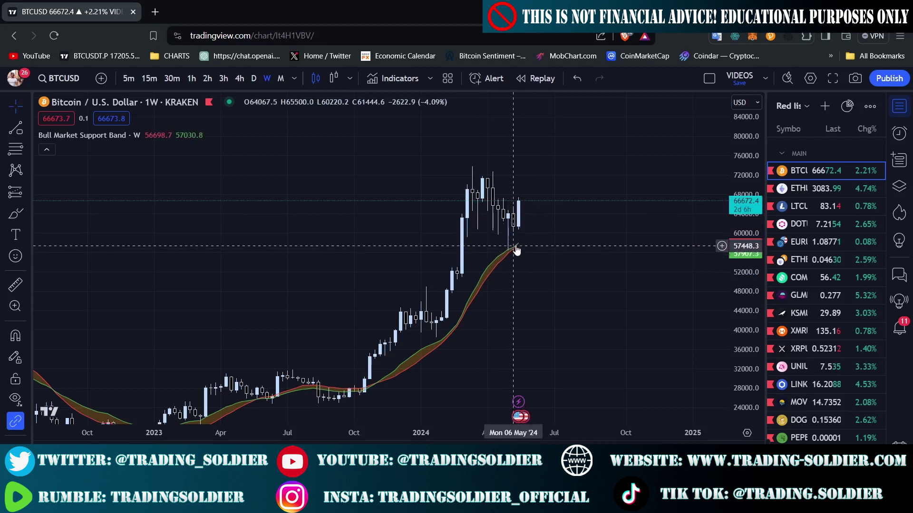
drag(511, 255, 682, 286)
drag(387, 226, 518, 224)
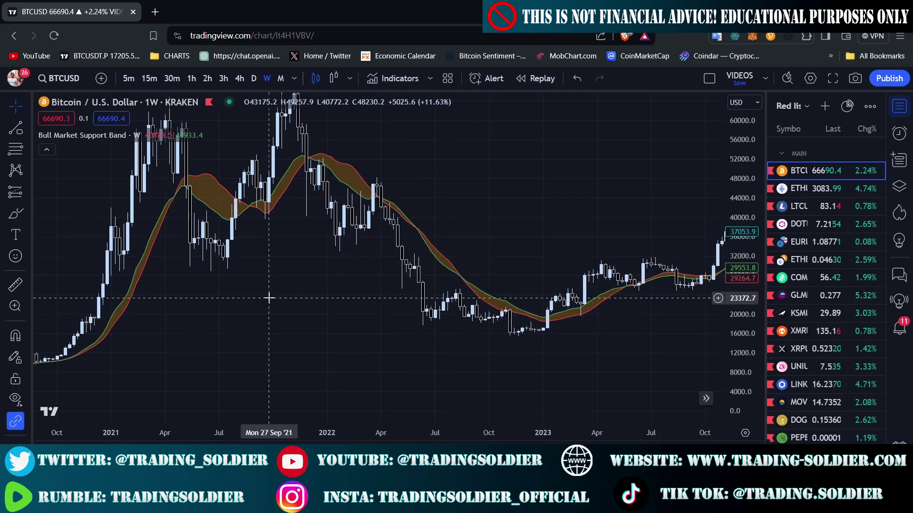
drag(265, 298, 432, 306)
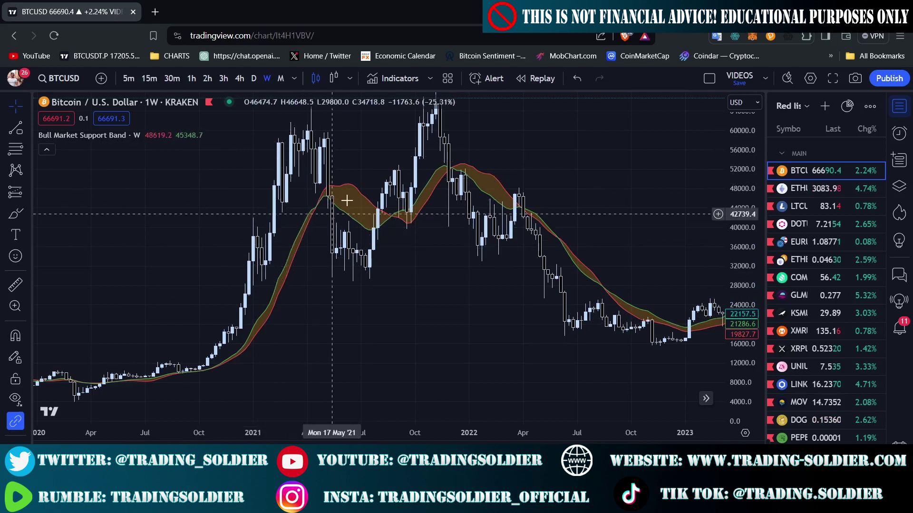
drag(452, 302, 407, 343)
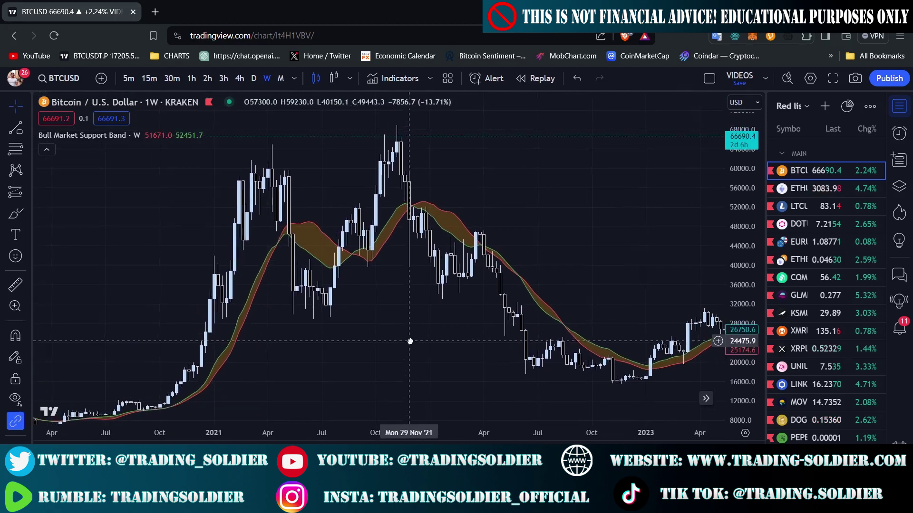